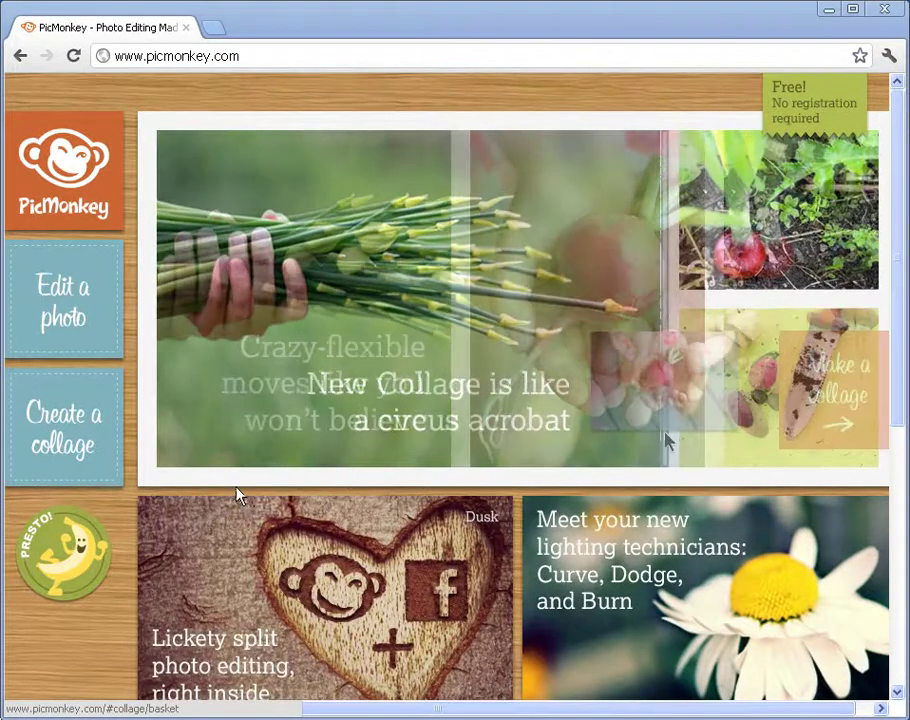
- Position the picmonkey folder window over the right side of the PicMonkey page
{"action": "left_click_drag", "start_coordinate": [60, 276], "coordinate": [599, 252]}
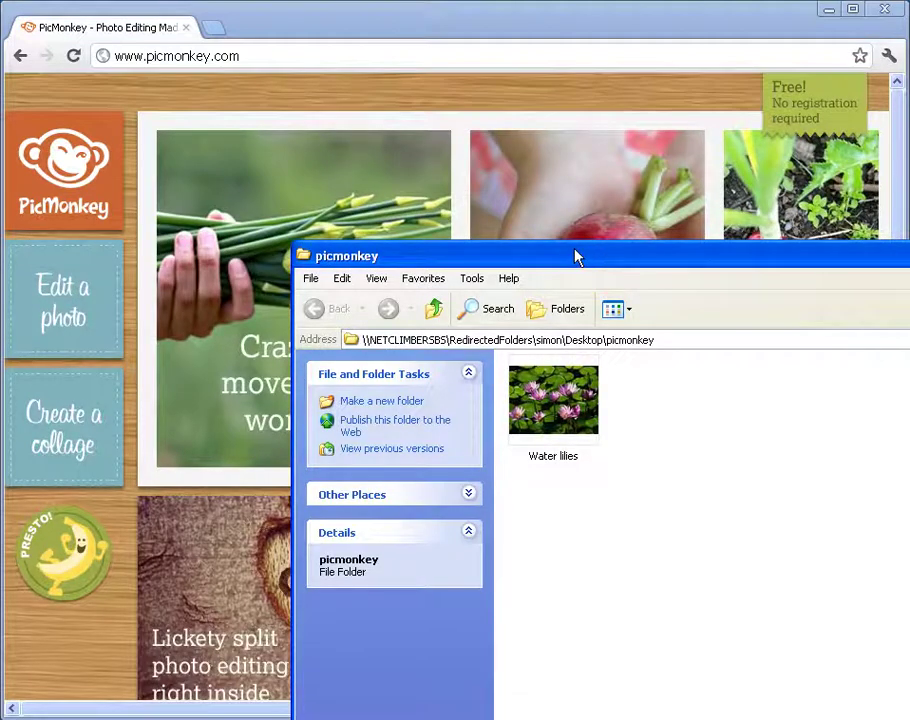
{"action": "left_click_drag", "start_coordinate": [571, 259], "coordinate": [533, 218]}
{"action": "left_click", "coordinate": [520, 368]}
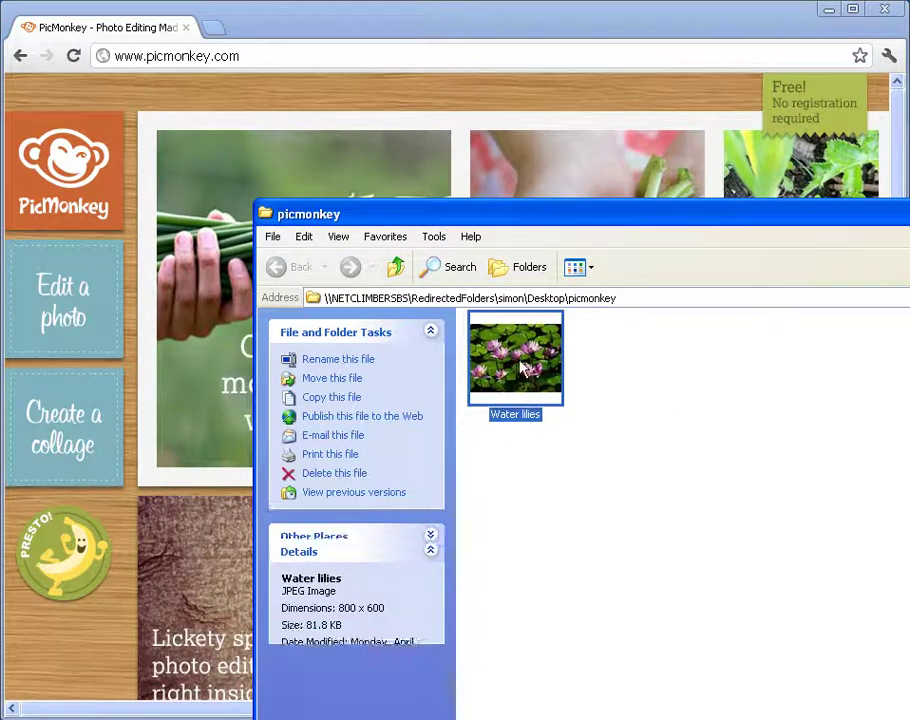
{"action": "left_click_drag", "start_coordinate": [644, 410], "coordinate": [490, 340]}
{"action": "left_click", "coordinate": [630, 470]}
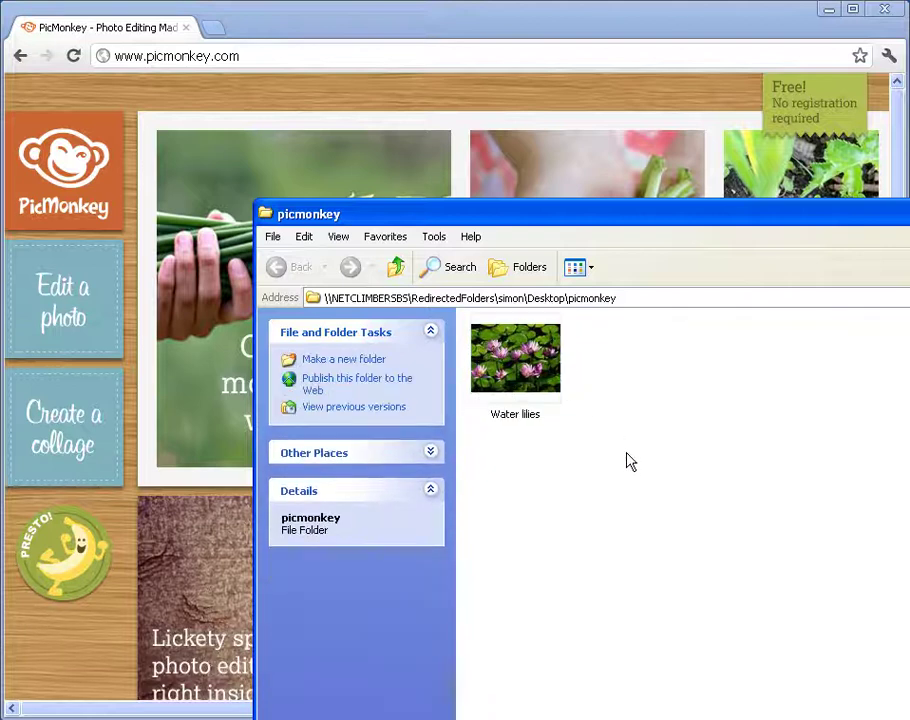
- Drag the Water lilies photo from the folder into PicMonkey's photo editor
{"action": "left_click", "coordinate": [532, 21]}
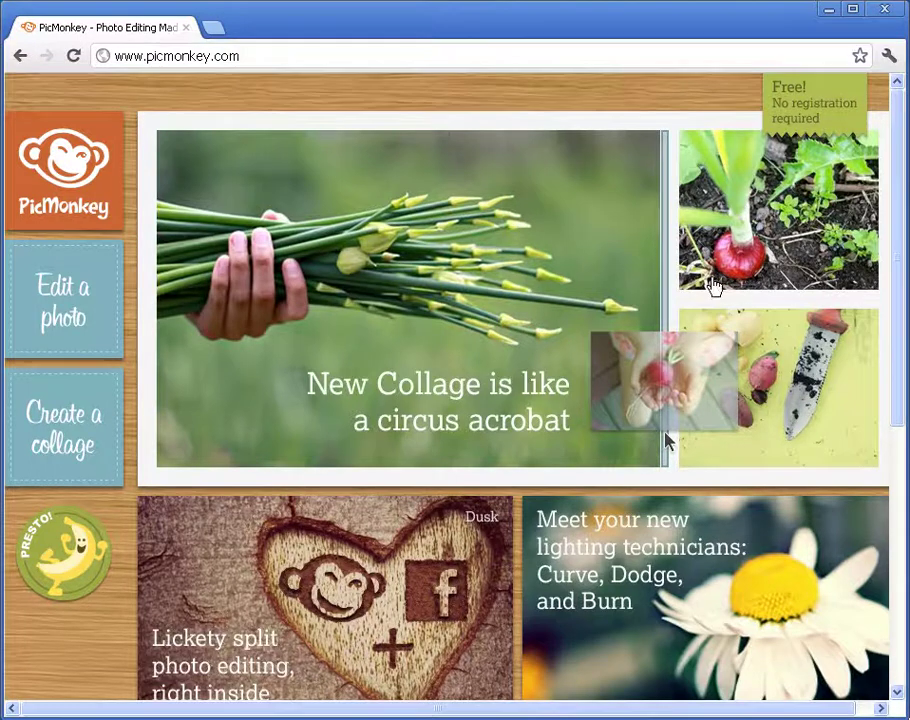
{"action": "key", "text": "alt+Tab"}
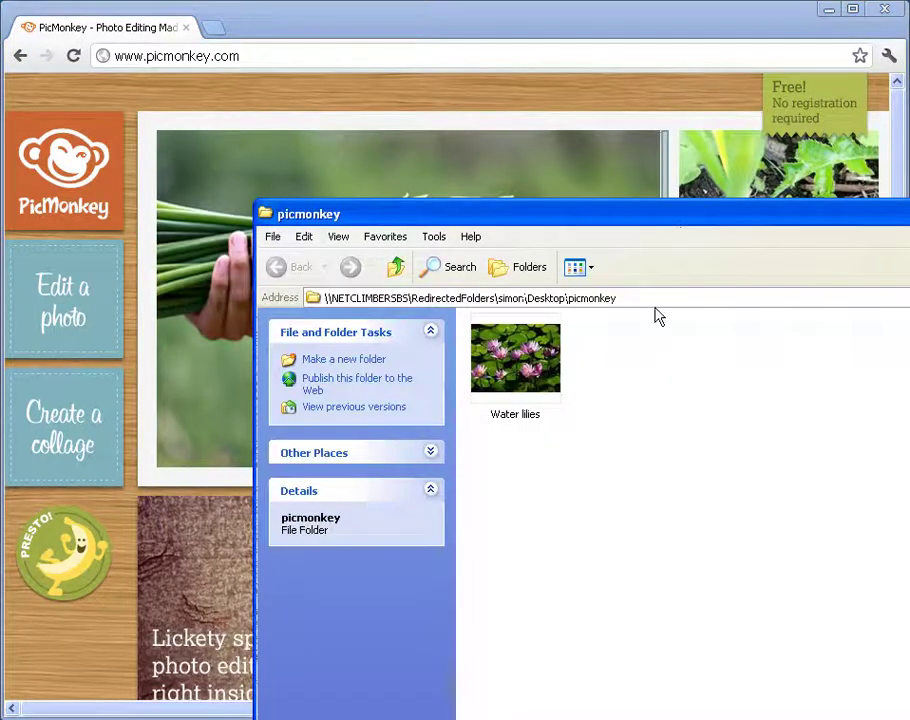
{"action": "left_click_drag", "start_coordinate": [517, 350], "coordinate": [67, 297]}
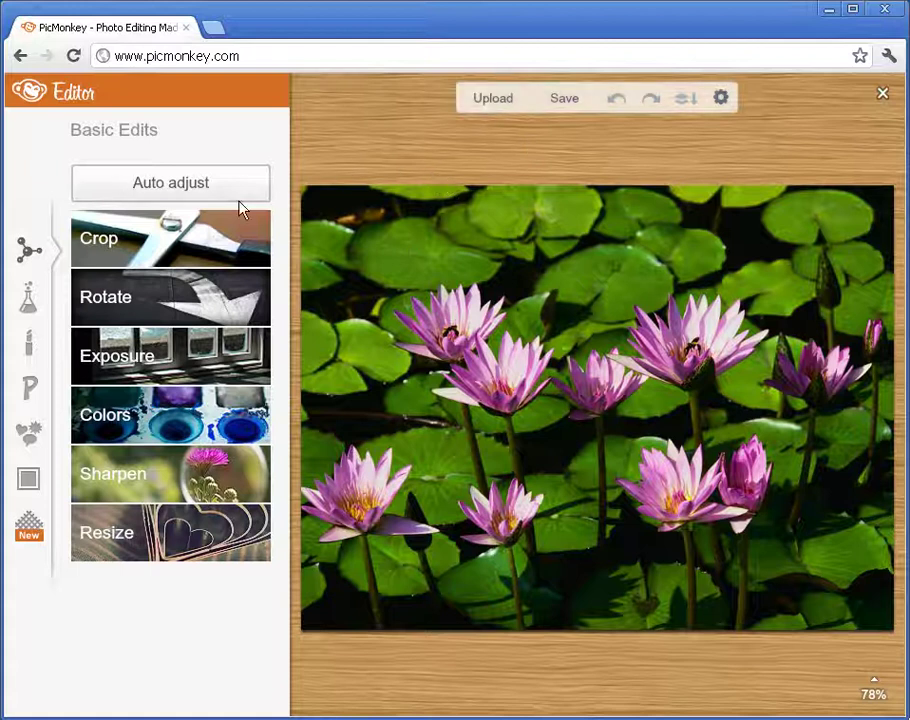
- Open the Resize tool, which shows the photo's current 800 x 600 size
{"action": "left_click", "coordinate": [171, 539]}
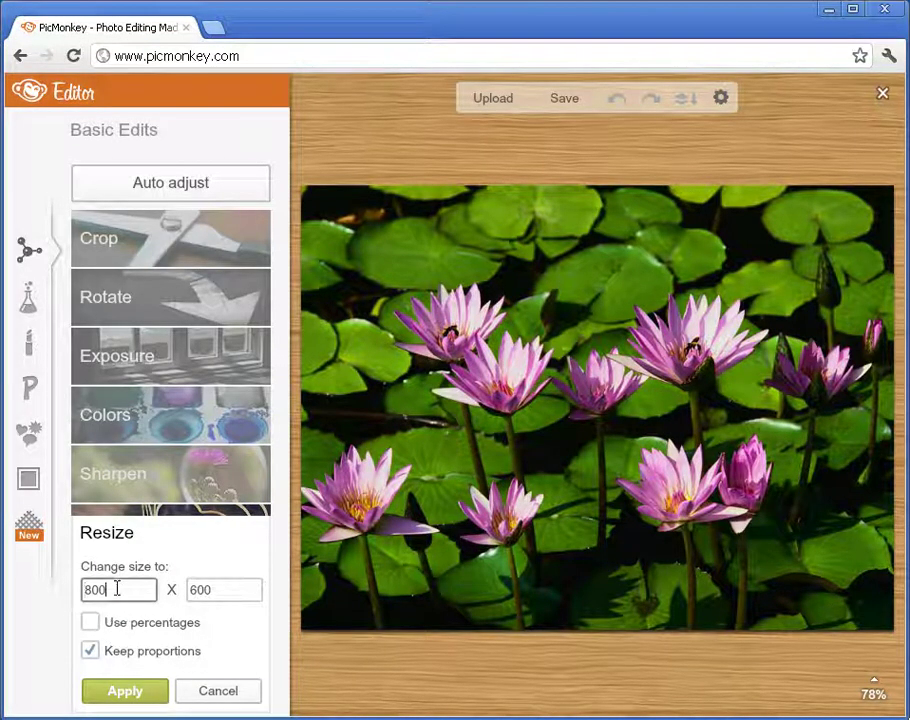
- Change the width from 800 to 750 with Keep proportions on, and apply the 750 x 563 resize
{"action": "left_click", "coordinate": [219, 589]}
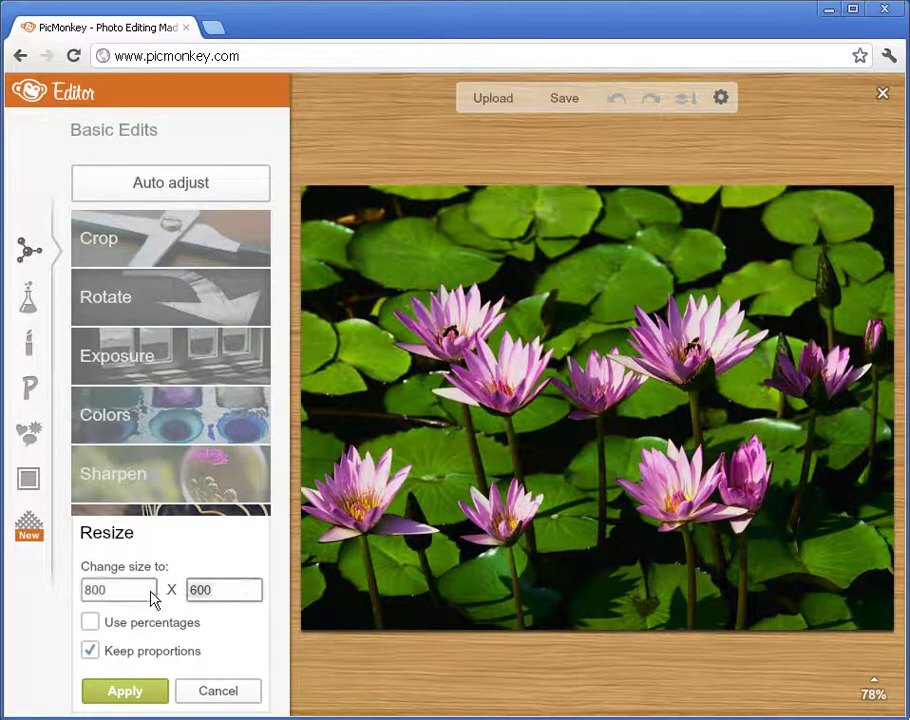
{"action": "left_click", "coordinate": [89, 623]}
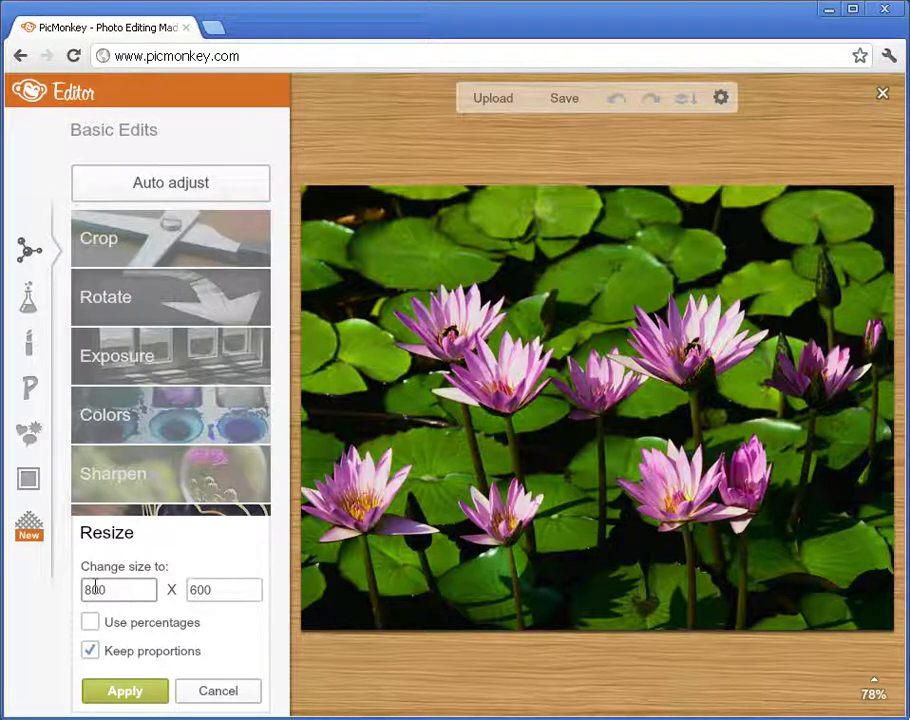
{"action": "left_click", "coordinate": [91, 590]}
{"action": "key", "text": "BackSpace"}
{"action": "key", "text": "BackSpace"}
{"action": "key", "text": "BackSpace"}
{"action": "type", "text": "750"}
{"action": "left_click", "coordinate": [213, 590]}
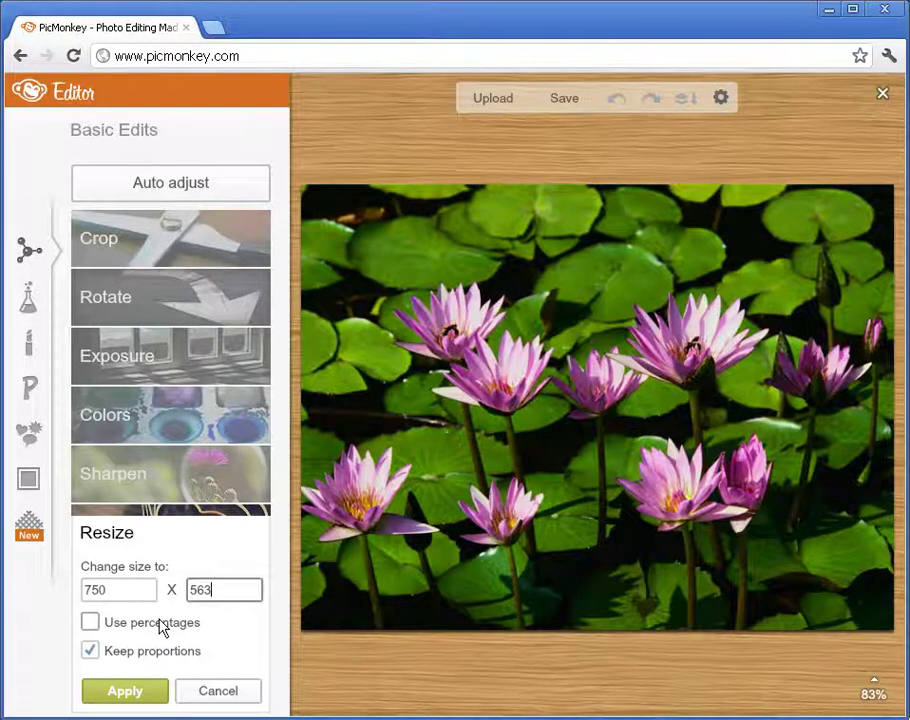
{"action": "left_click_drag", "start_coordinate": [219, 589], "coordinate": [189, 594]}
{"action": "left_click", "coordinate": [222, 589]}
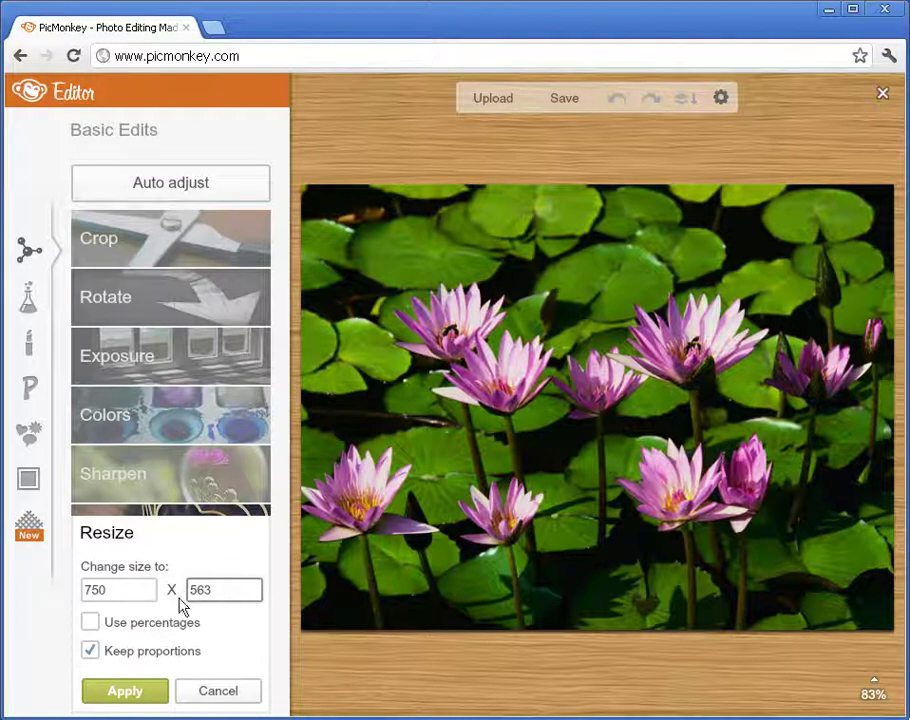
{"action": "left_click_drag", "start_coordinate": [134, 591], "coordinate": [20, 592]}
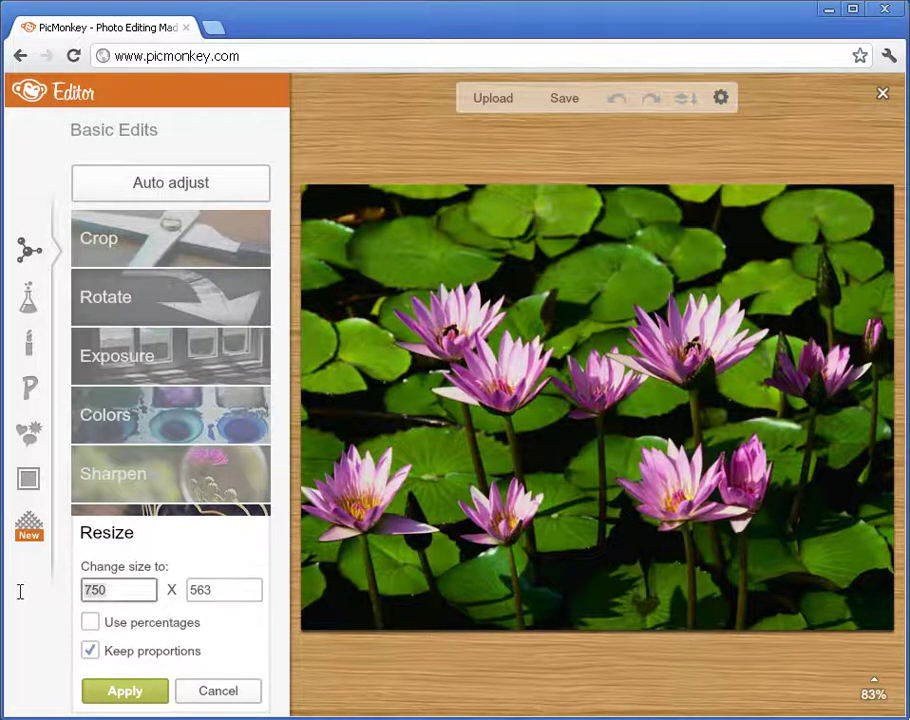
{"action": "left_click", "coordinate": [216, 590]}
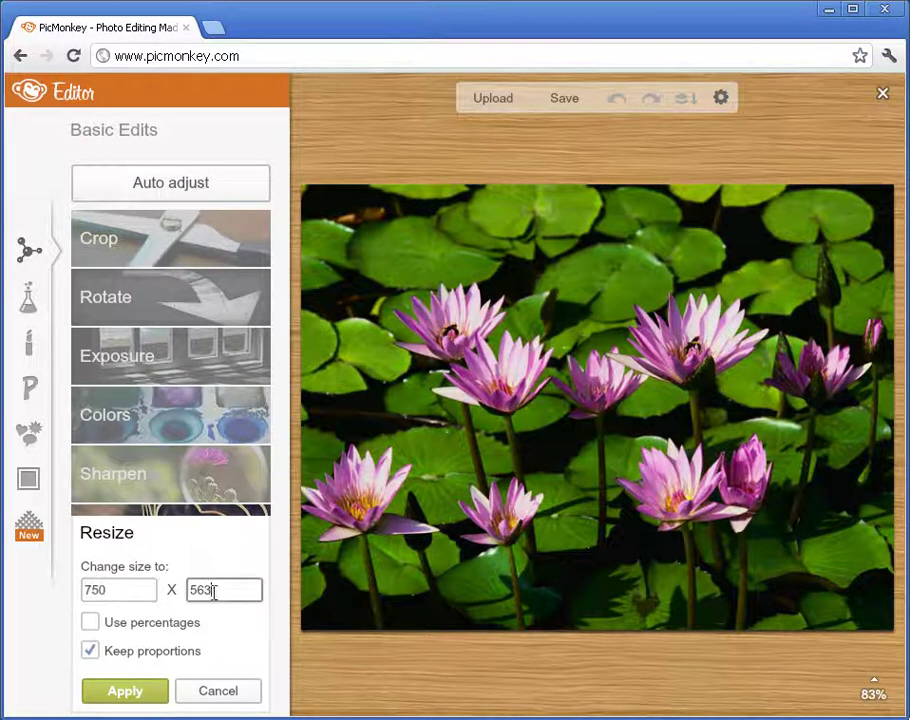
{"action": "left_click", "coordinate": [125, 691]}
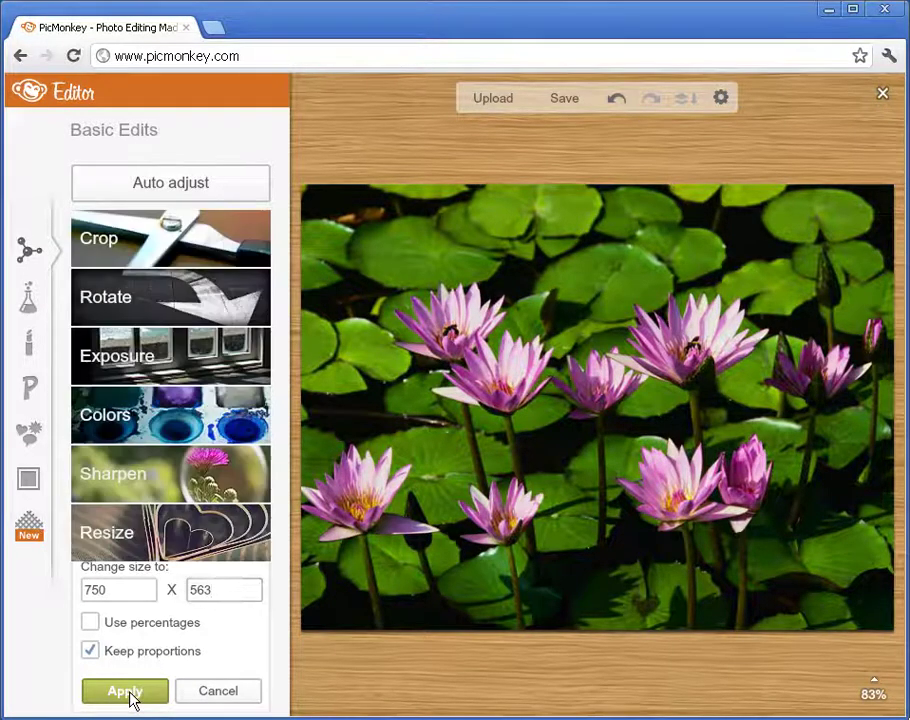
- Start a crop and stretch the crop box across the photo's full 750-pixel width
{"action": "left_click", "coordinate": [155, 252]}
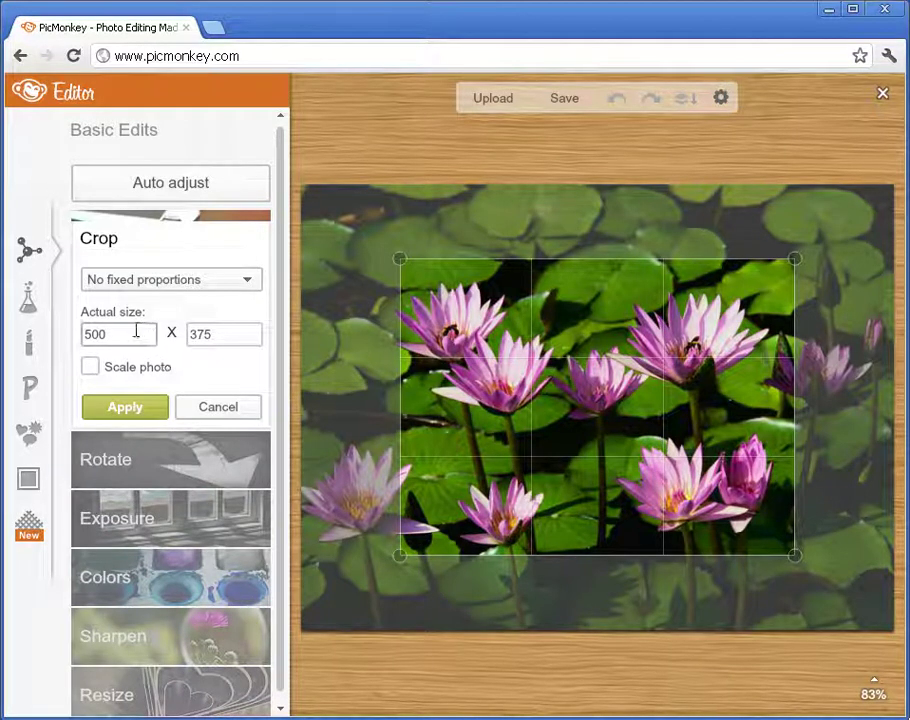
{"action": "left_click_drag", "start_coordinate": [455, 325], "coordinate": [486, 356]}
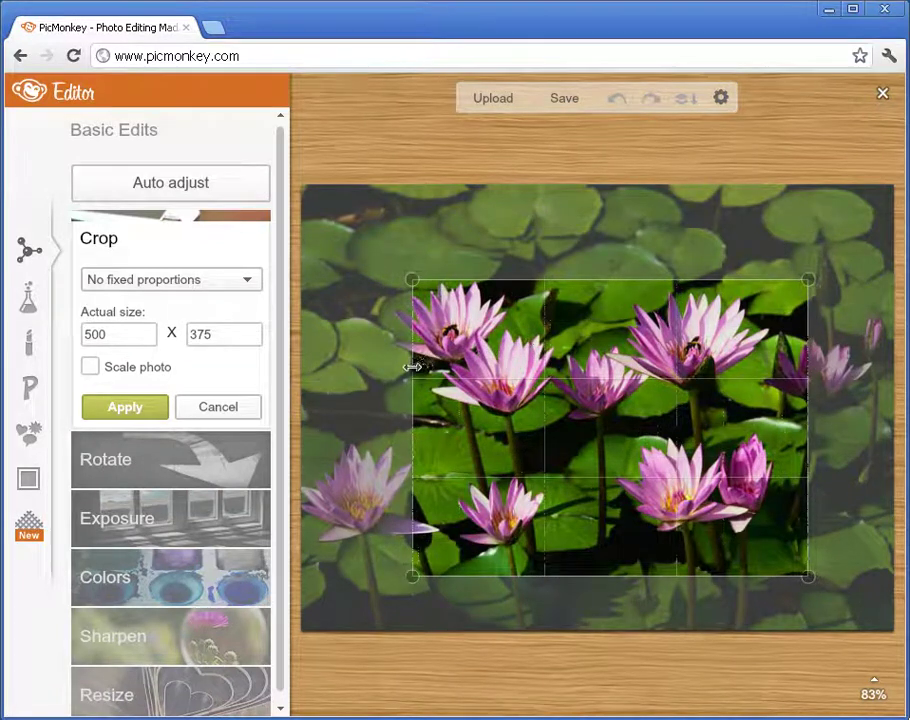
{"action": "left_click_drag", "start_coordinate": [408, 367], "coordinate": [285, 368]}
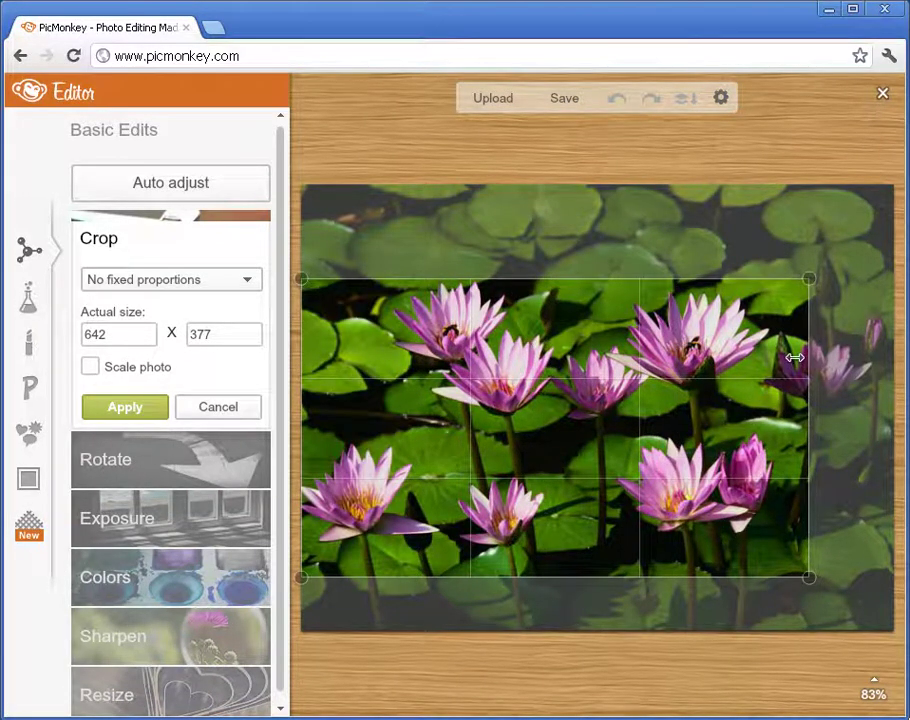
{"action": "left_click_drag", "start_coordinate": [808, 366], "coordinate": [893, 368]}
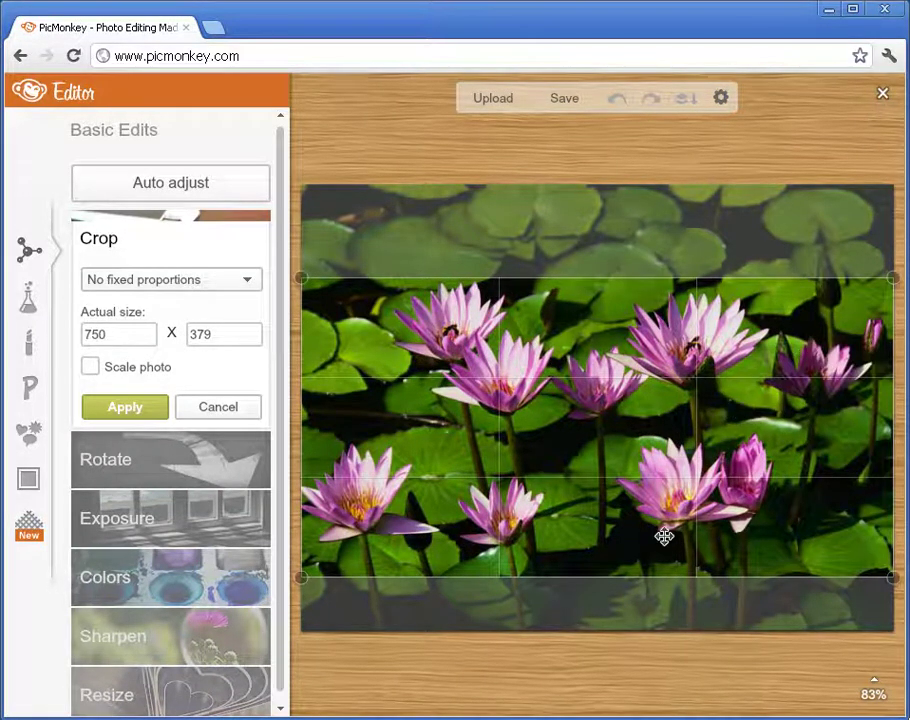
{"action": "left_click_drag", "start_coordinate": [650, 576], "coordinate": [622, 502]}
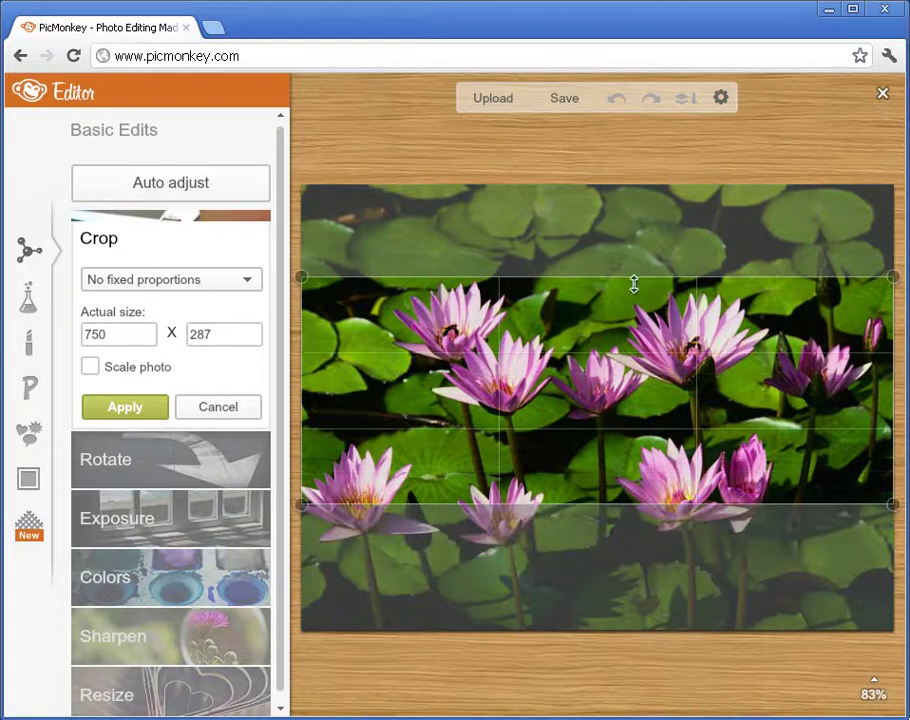
{"action": "left_click_drag", "start_coordinate": [633, 285], "coordinate": [613, 344]}
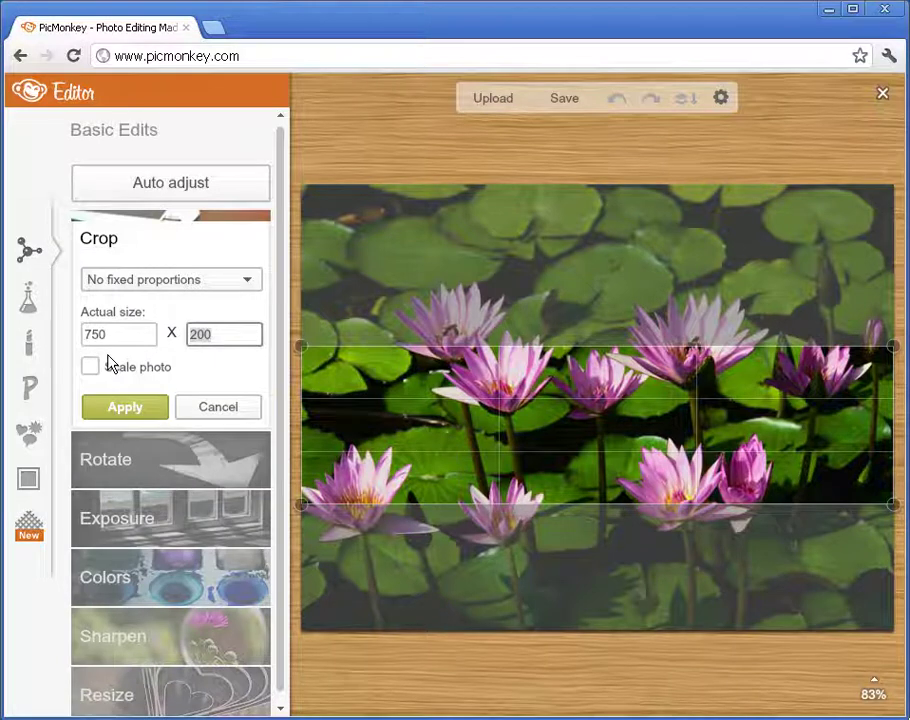
- Set the crop height to 250, center the band on the lilies, apply it, then open Save
{"action": "type", "text": "20"}
{"action": "key", "text": "BackSpace"}
{"action": "type", "text": "50"}
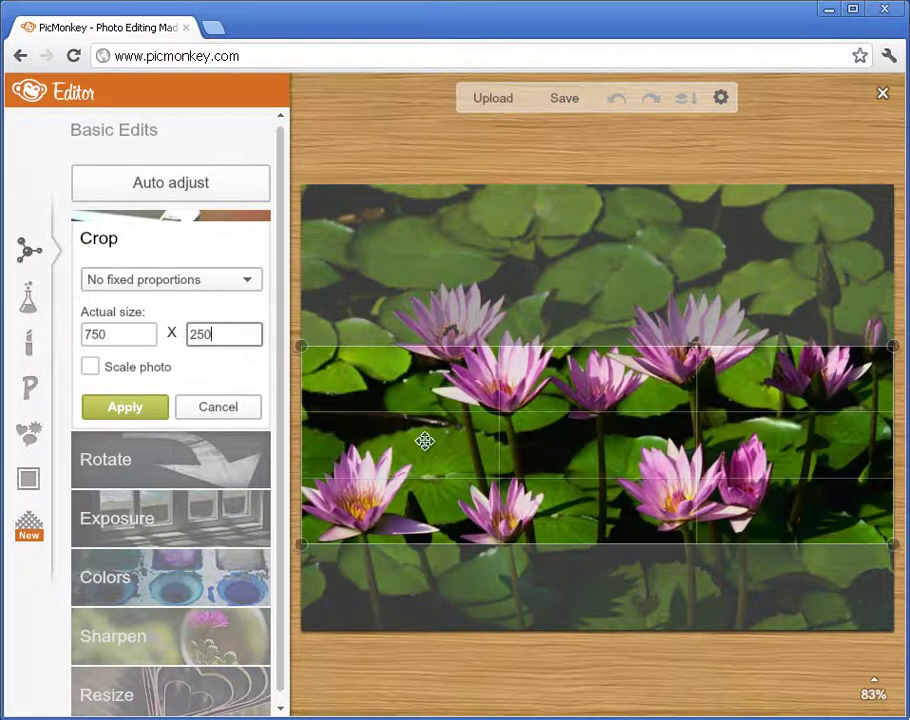
{"action": "left_click_drag", "start_coordinate": [433, 428], "coordinate": [433, 394]}
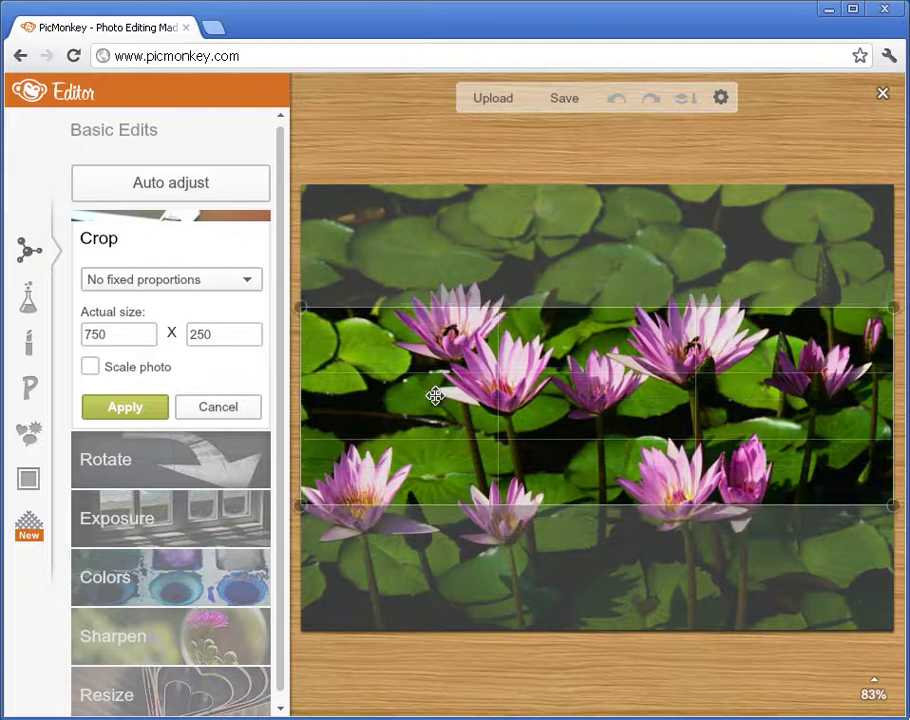
{"action": "left_click", "coordinate": [124, 407]}
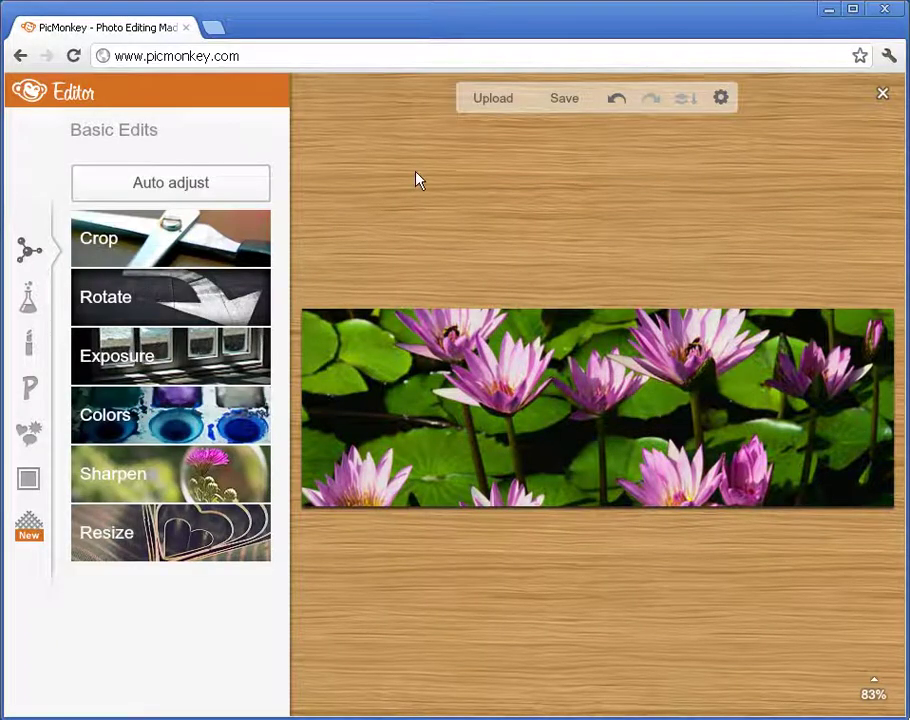
{"action": "left_click", "coordinate": [566, 101]}
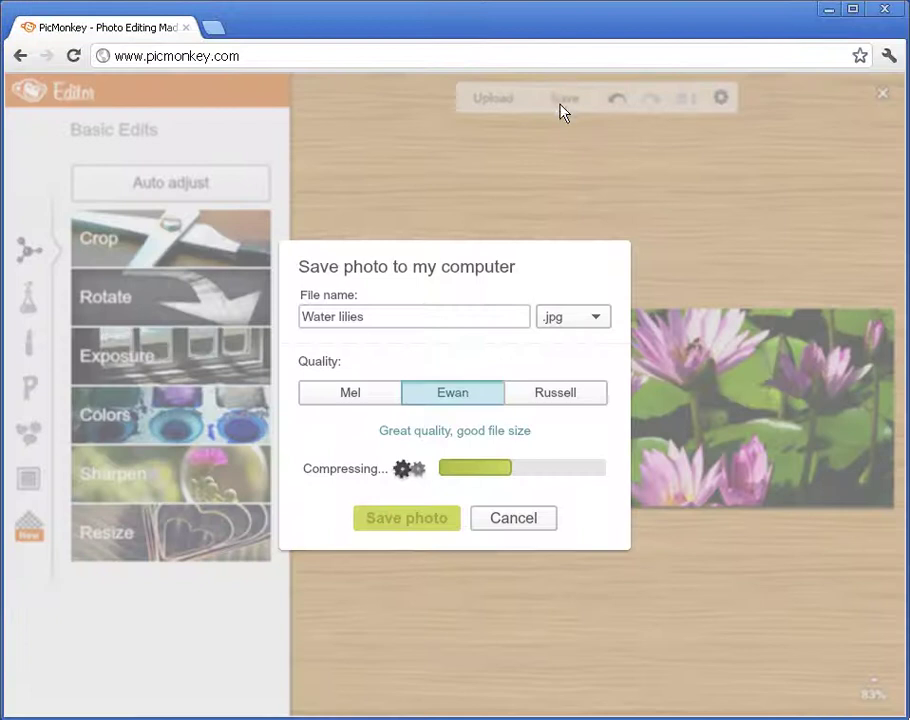
- Choose the middle quality setting and keep the .jpg format
{"action": "left_click", "coordinate": [355, 394]}
{"action": "left_click", "coordinate": [443, 398]}
{"action": "left_click", "coordinate": [572, 396]}
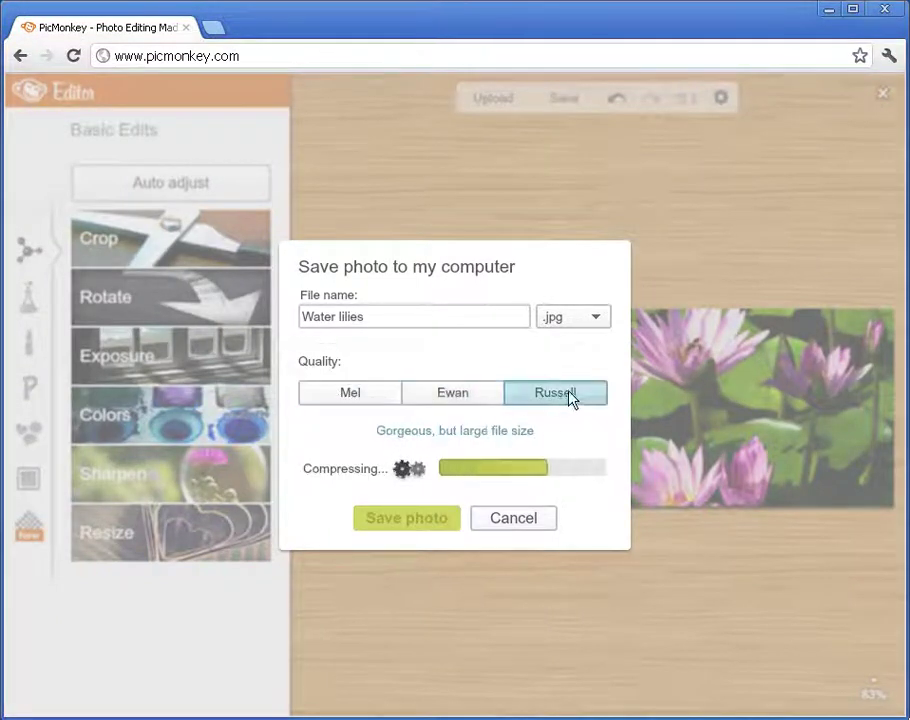
{"action": "left_click", "coordinate": [452, 396]}
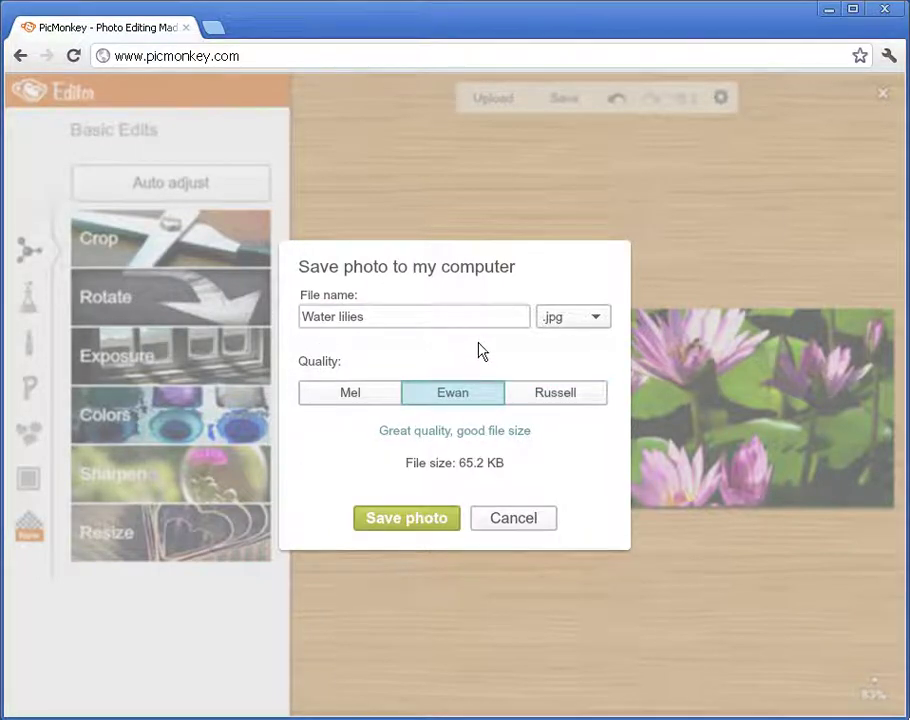
{"action": "left_click", "coordinate": [574, 320]}
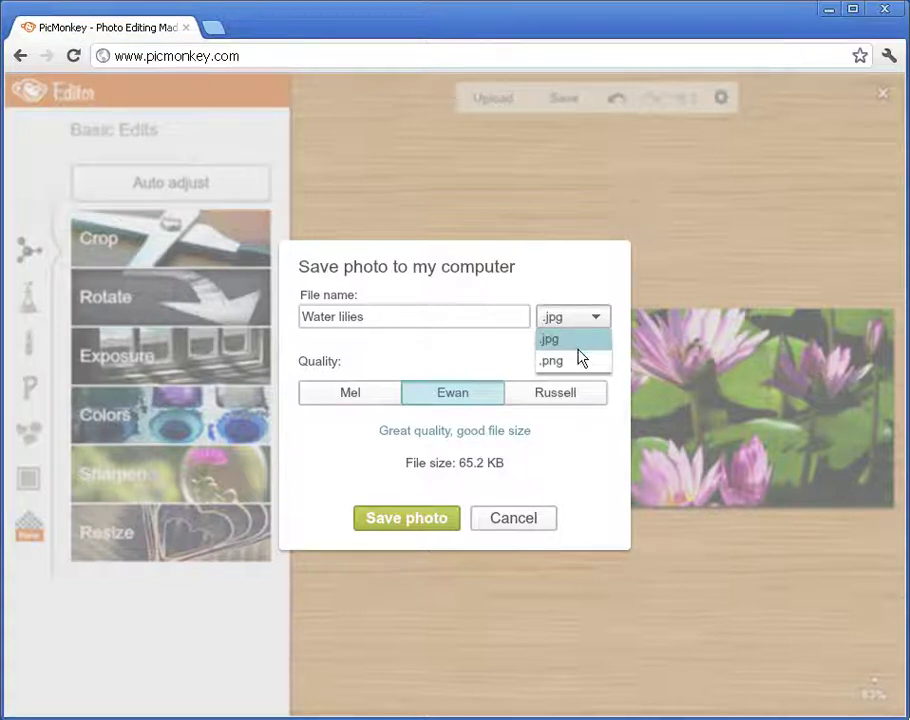
{"action": "left_click", "coordinate": [592, 281]}
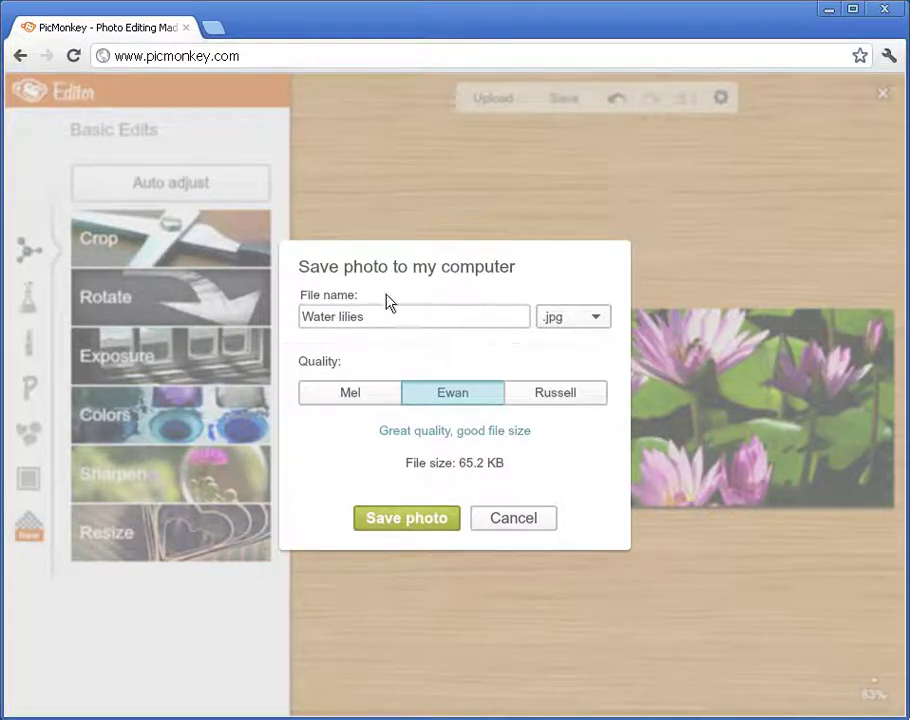
- Rename the file to 'Water lilies Cropped and Resized'
{"action": "left_click", "coordinate": [407, 321]}
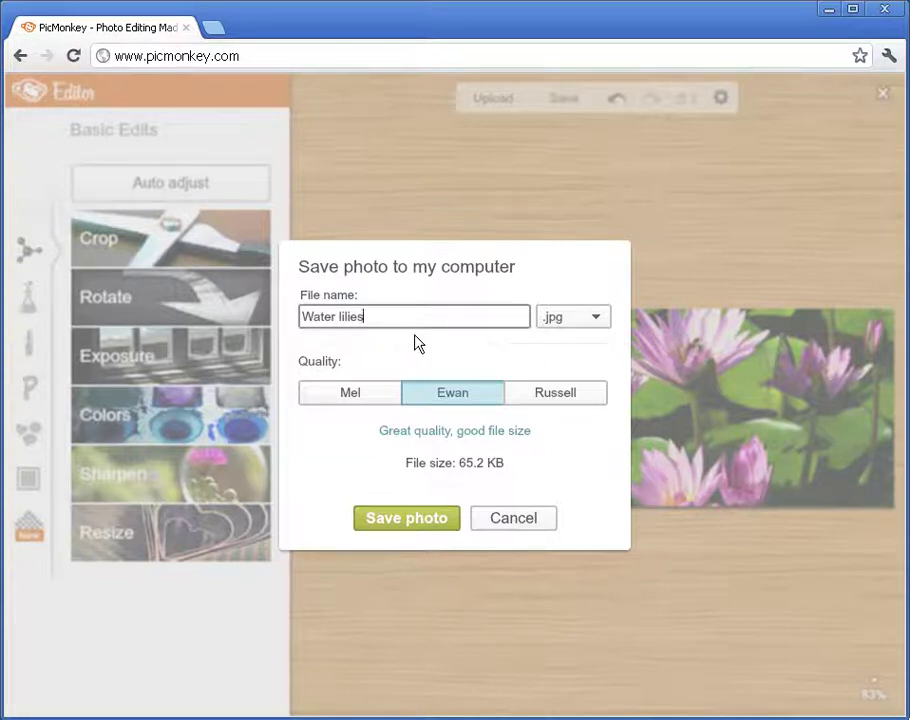
{"action": "type", "text": "Cropped and Resized"}
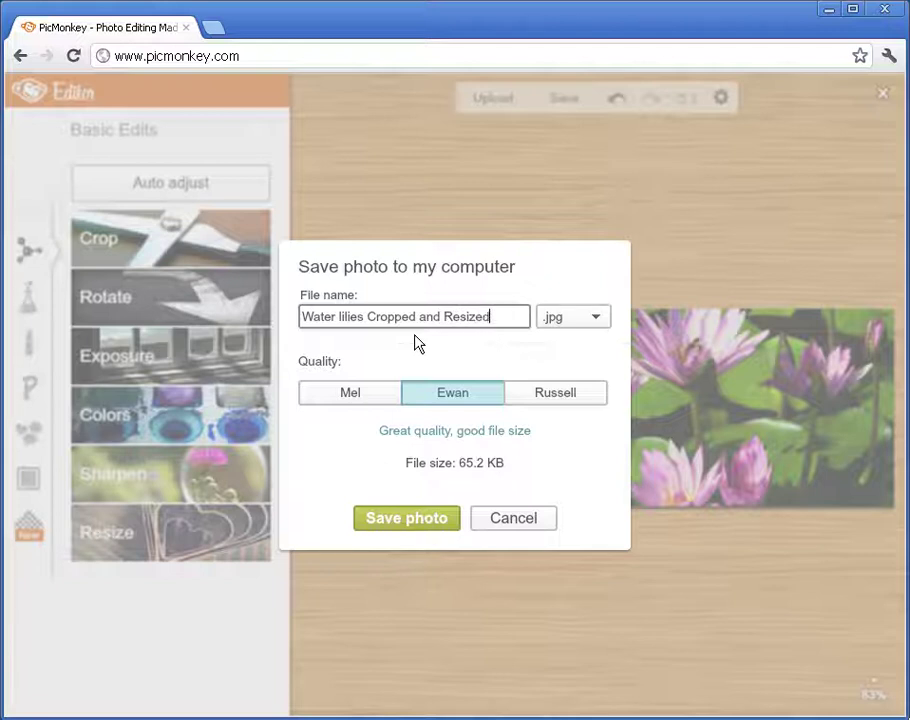
- Save the photo into the picmonkey folder and switch to that folder
{"action": "left_click", "coordinate": [403, 517]}
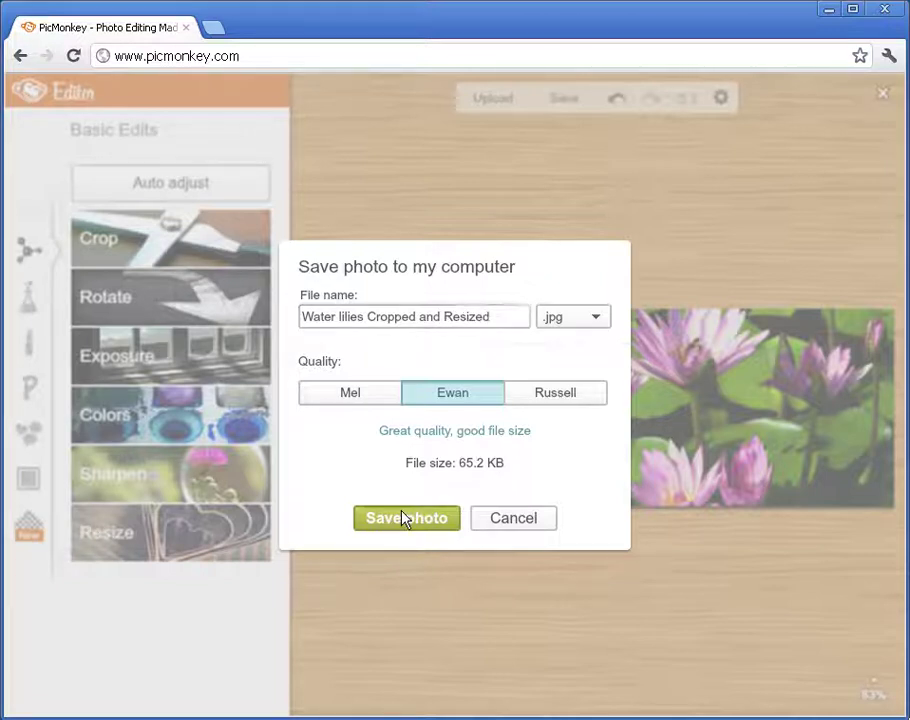
{"action": "left_click", "coordinate": [412, 233]}
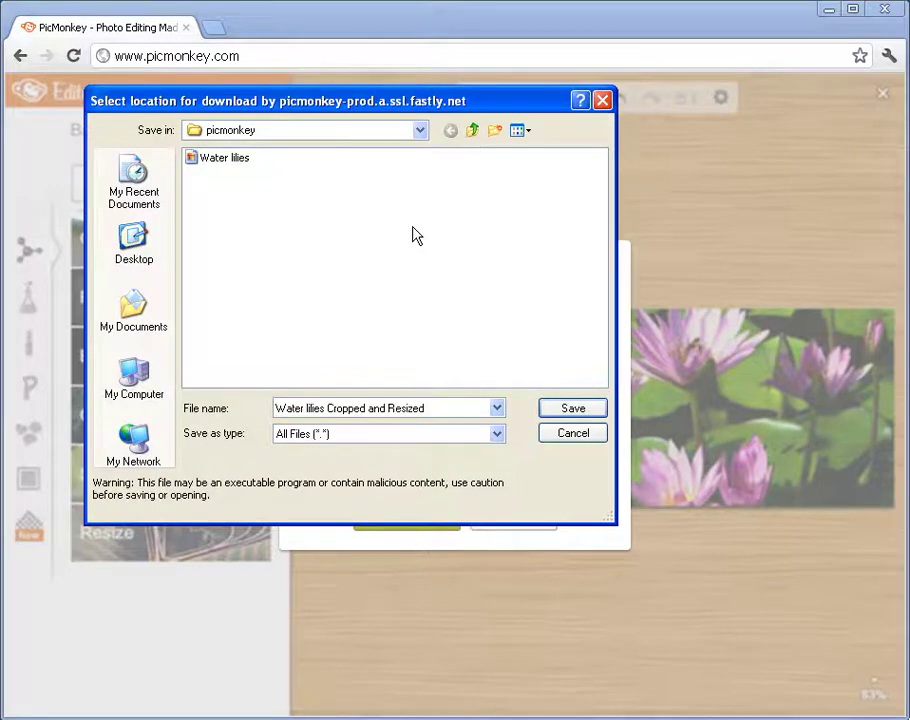
{"action": "left_click", "coordinate": [573, 409]}
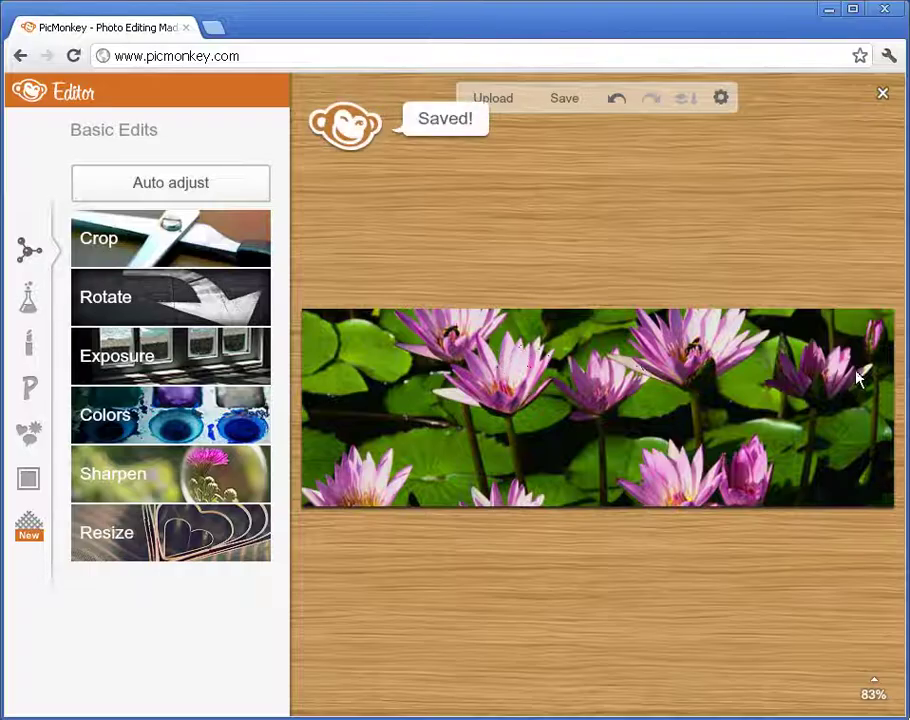
{"action": "key", "text": "alt+Tab"}
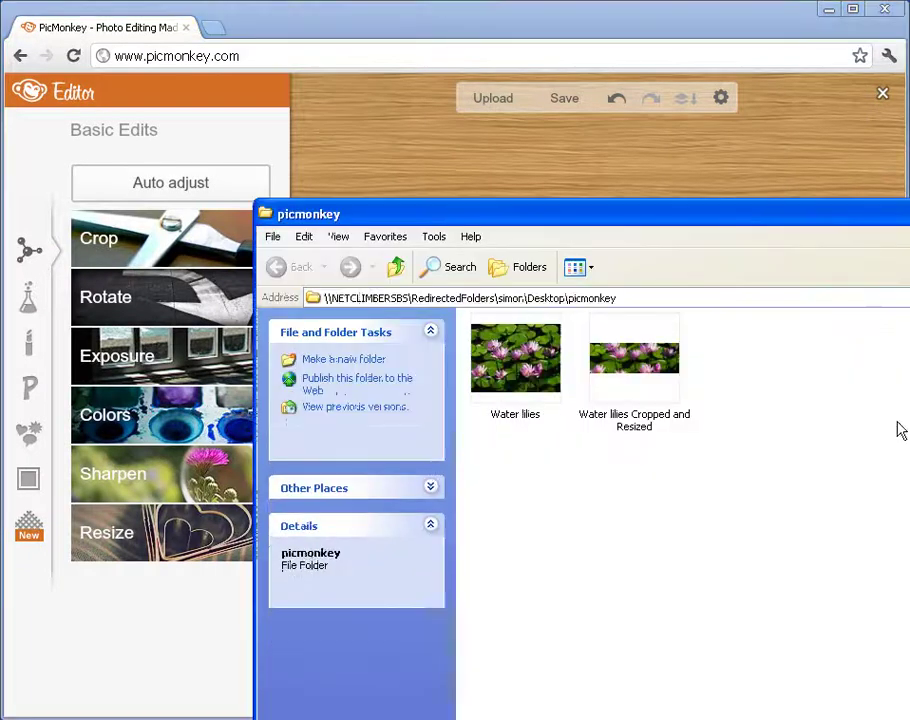
- Open the saved banner in Picture and Fax Viewer and arrange its window
{"action": "left_click_drag", "start_coordinate": [683, 213], "coordinate": [578, 158]}
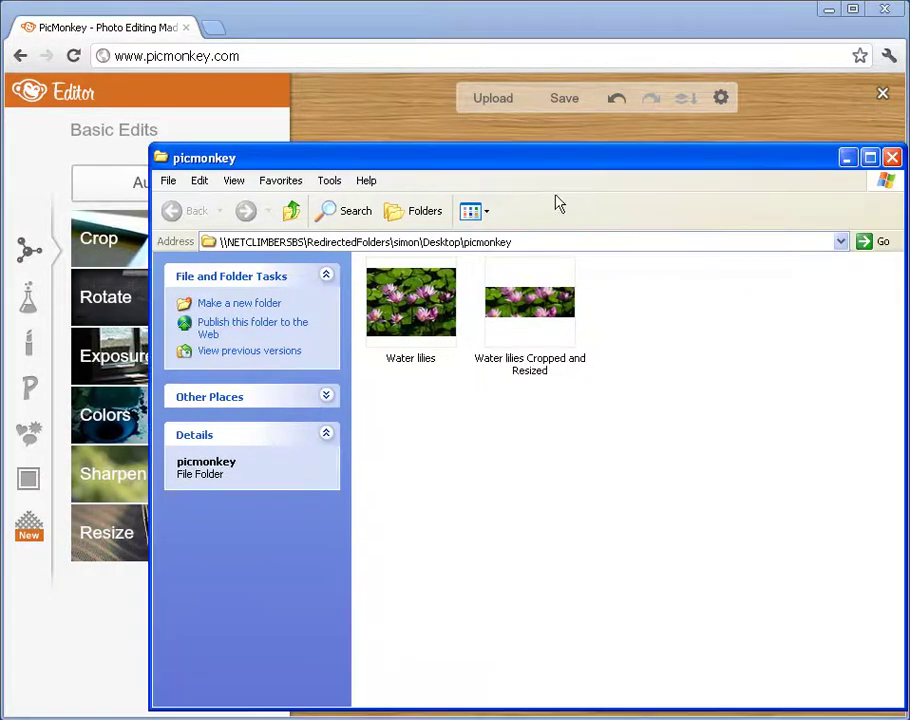
{"action": "double_click", "coordinate": [543, 322]}
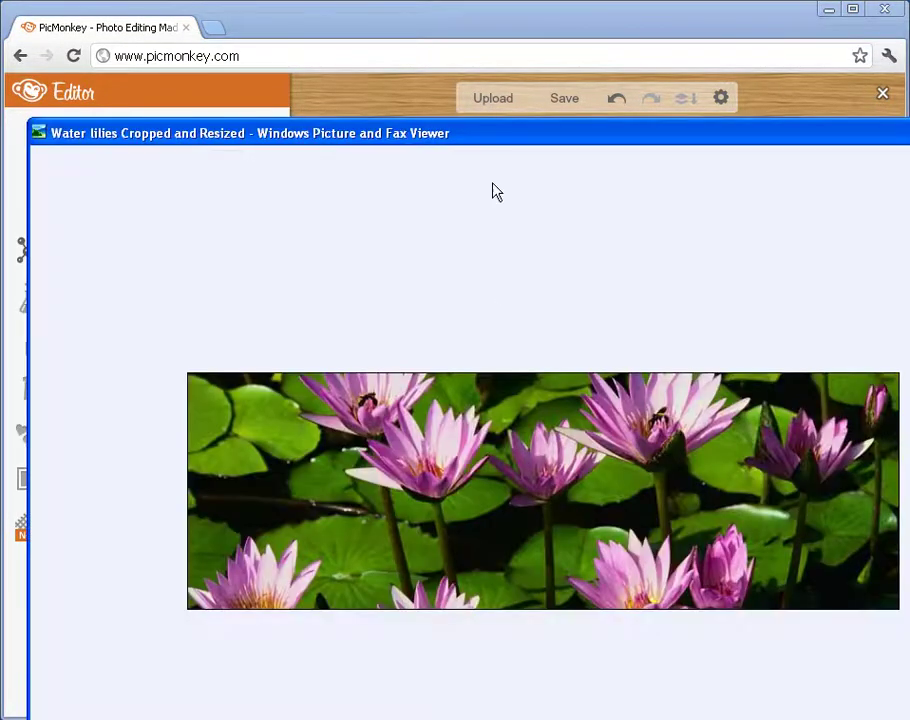
{"action": "left_click_drag", "start_coordinate": [484, 137], "coordinate": [400, 9]}
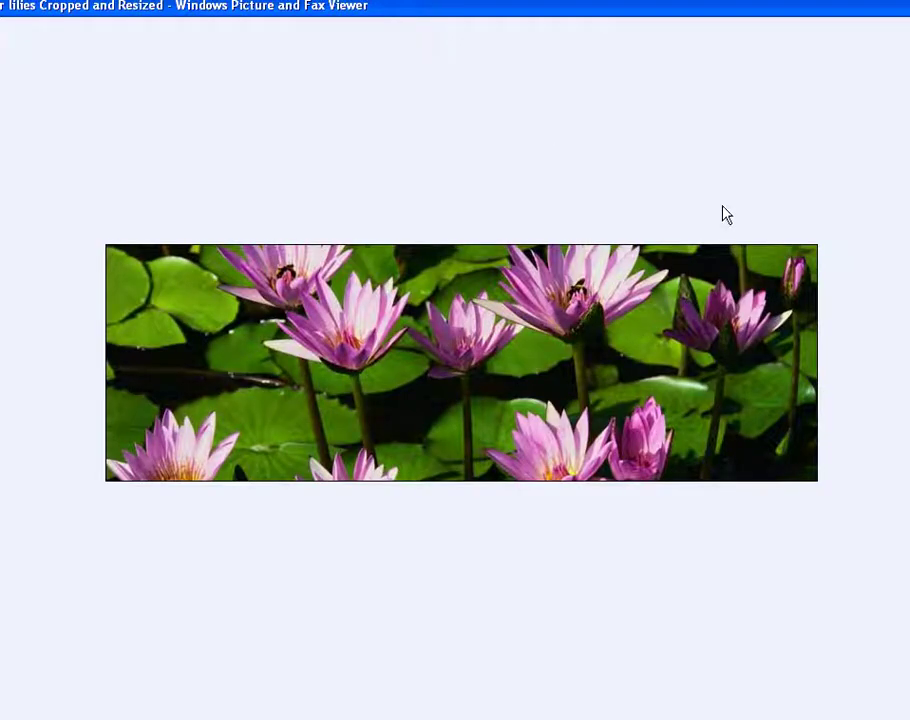
{"action": "left_click_drag", "start_coordinate": [904, 230], "coordinate": [906, 228]}
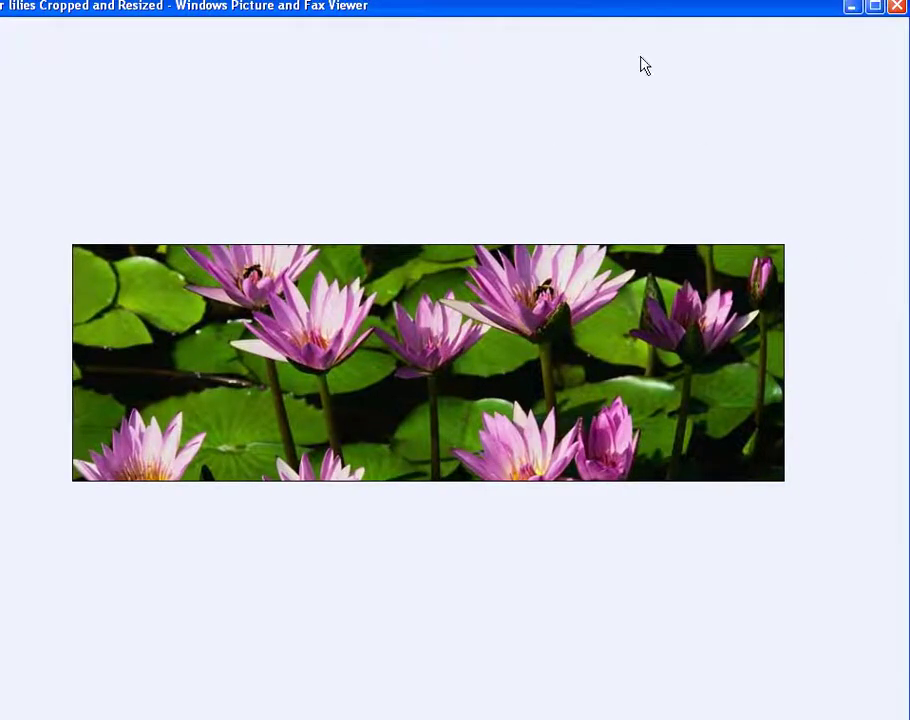
{"action": "left_click_drag", "start_coordinate": [617, 18], "coordinate": [642, 41]}
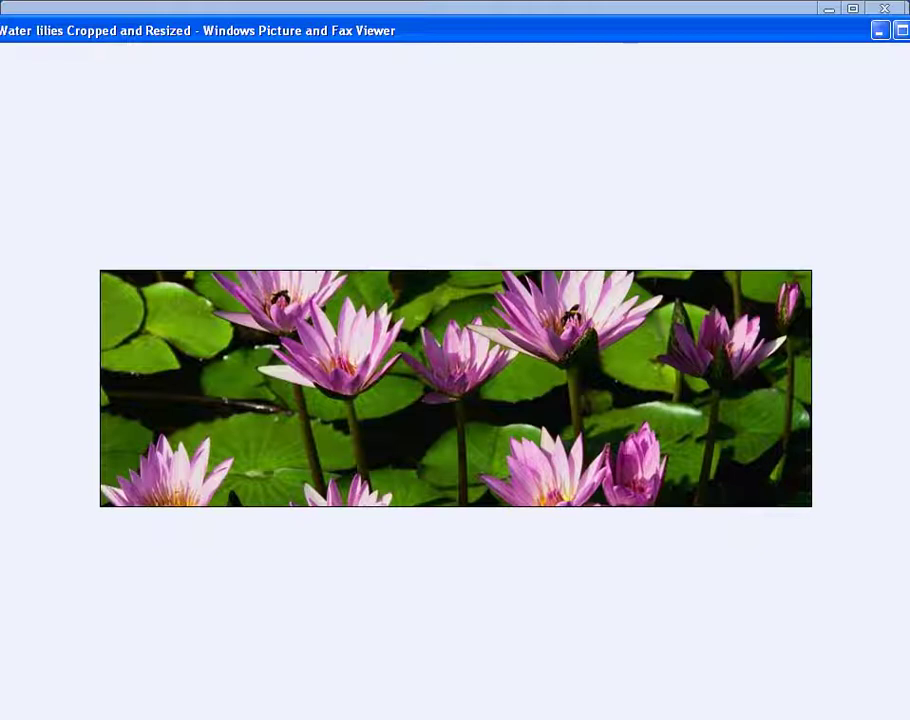
- Return to the PicMonkey browser and reload picmonkey.com to reach the homepage
{"action": "left_click_drag", "start_coordinate": [815, 45], "coordinate": [793, 157]}
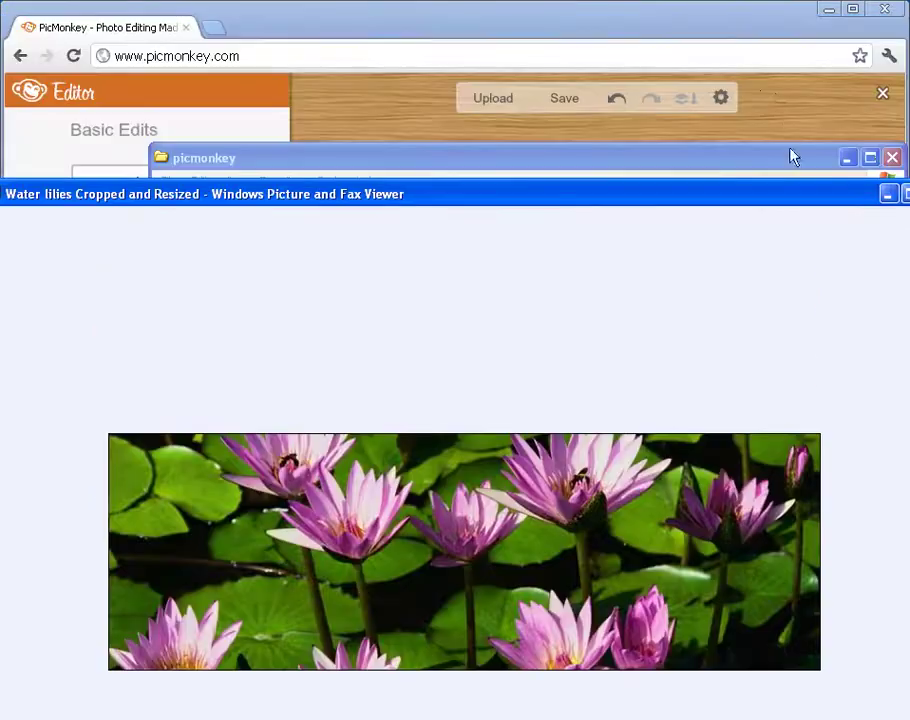
{"action": "left_click", "coordinate": [770, 98]}
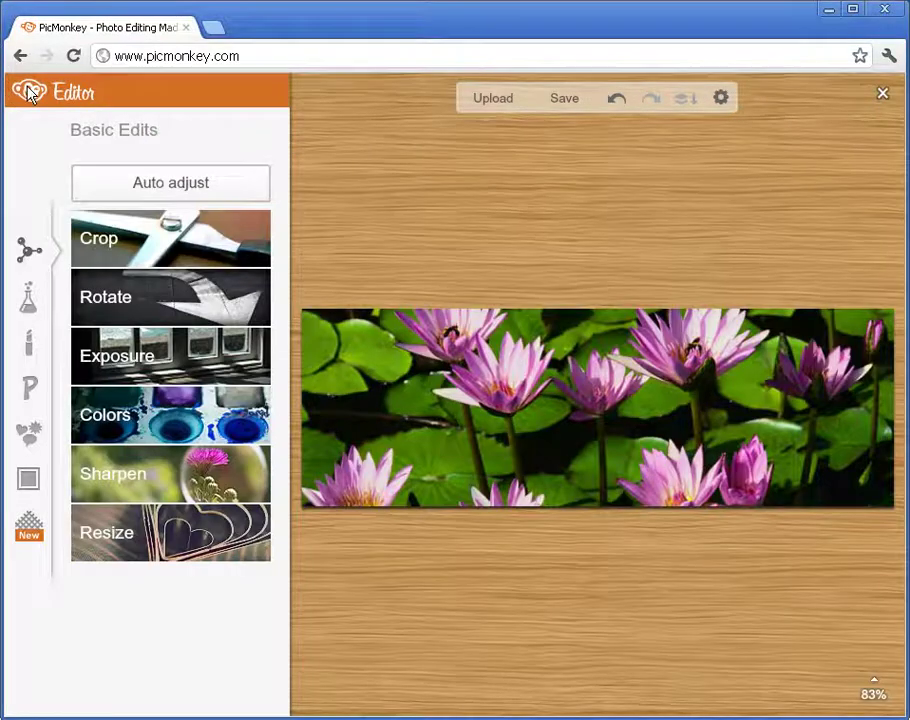
{"action": "left_click", "coordinate": [301, 45]}
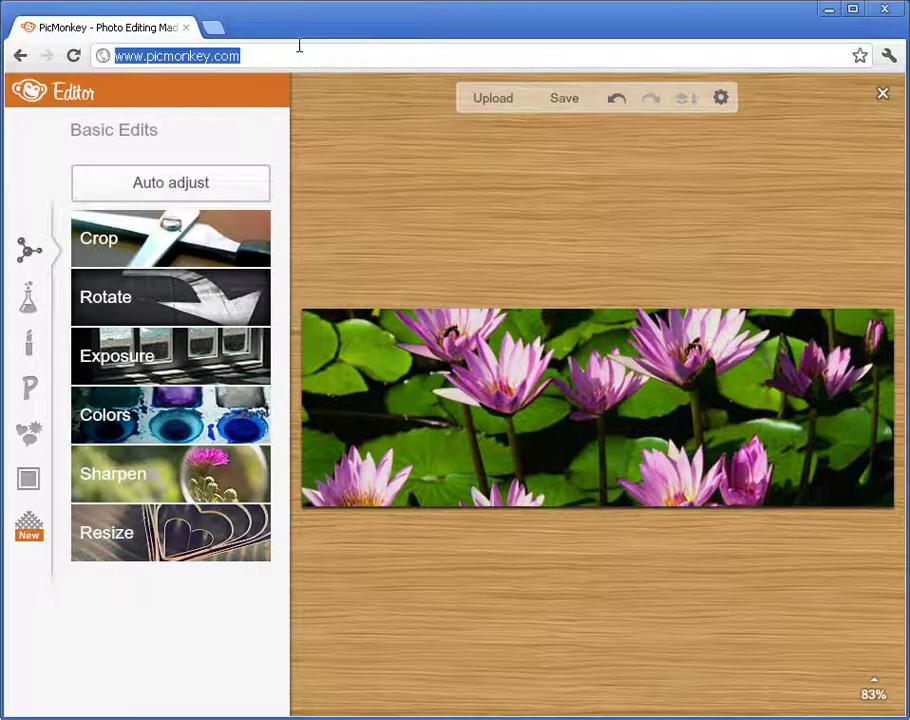
{"action": "key", "text": "Return"}
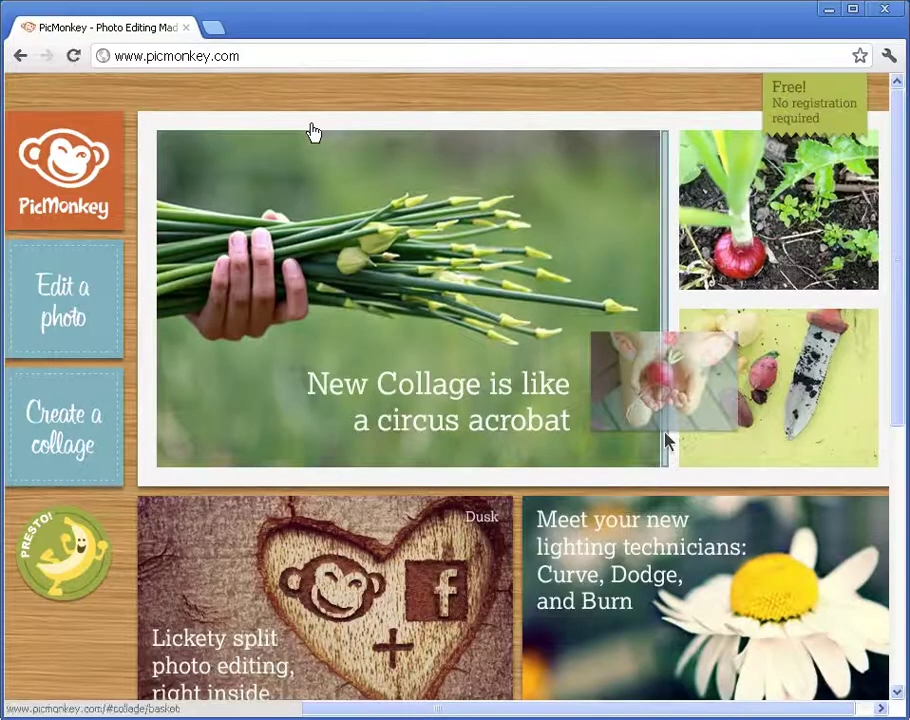